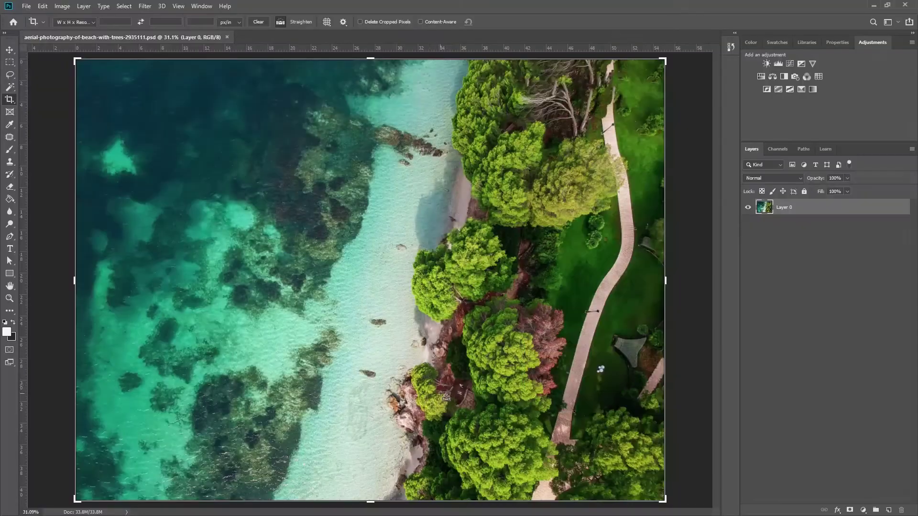
Return to the Home screen, where the aerial beach photo is the most recent file
drag(636, 310, 629, 239)
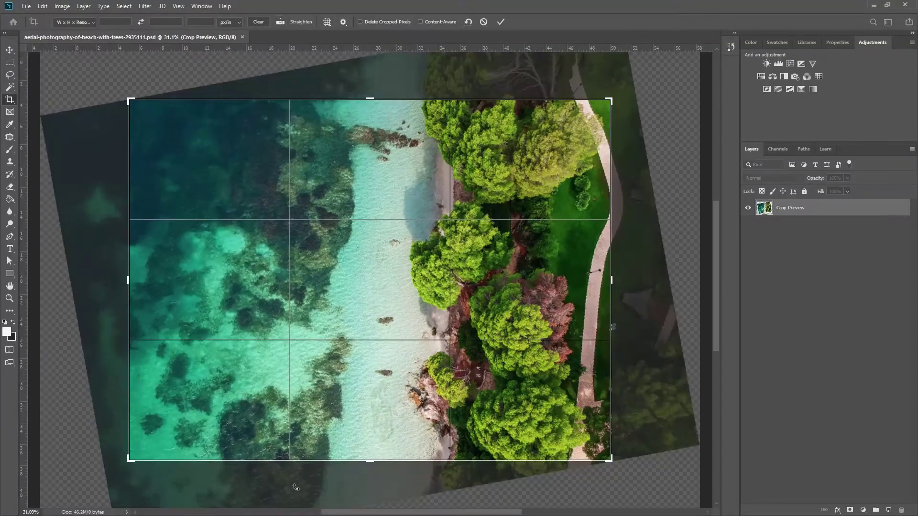
click(421, 22)
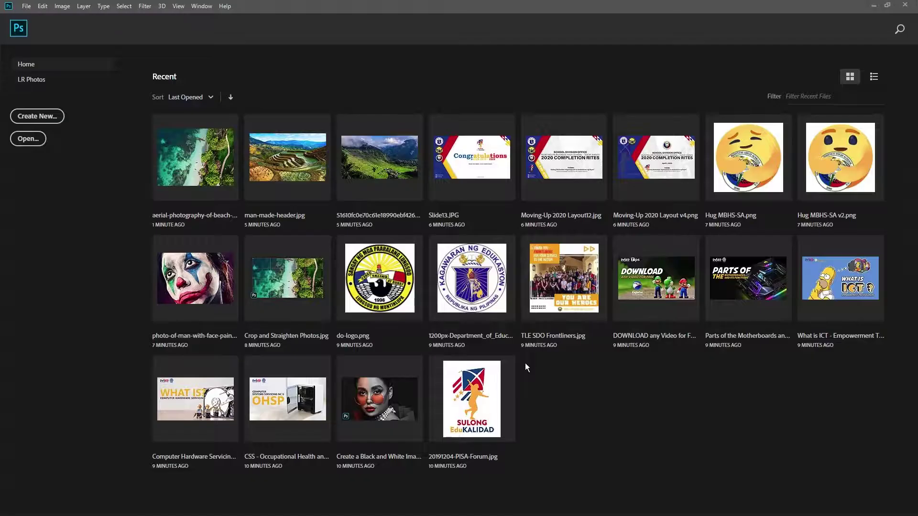
Open the aerial-photography-of-beach photo from the Recent files grid
click(186, 157)
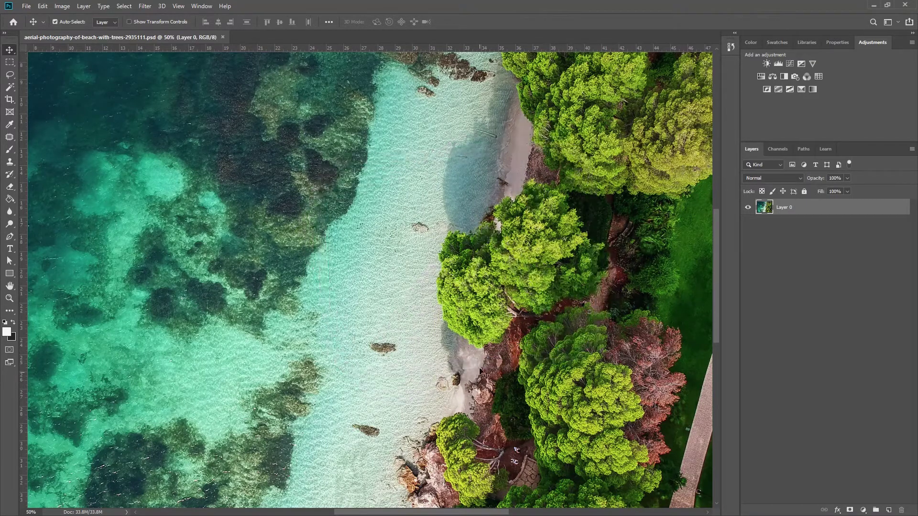
Switch to the Crop Tool, check its flyout variants, and fit the whole beach photo on screen
key(c)
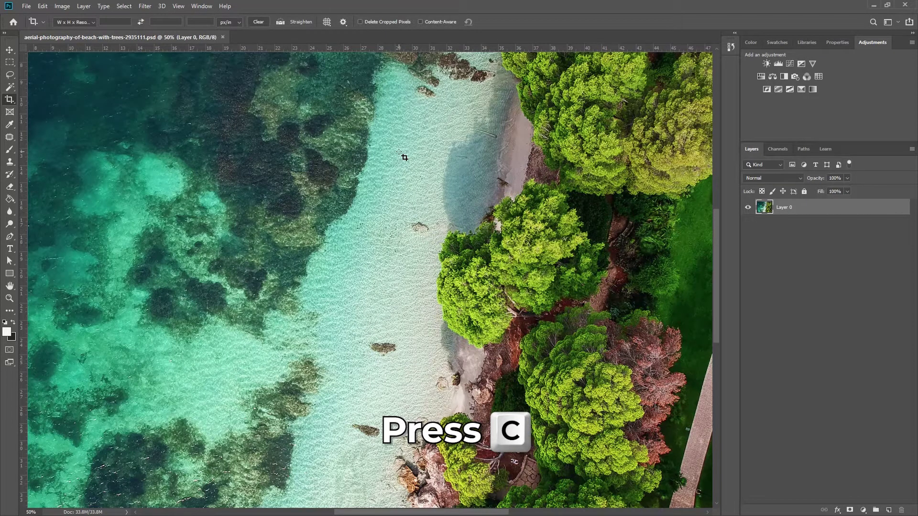
right_click(14, 89)
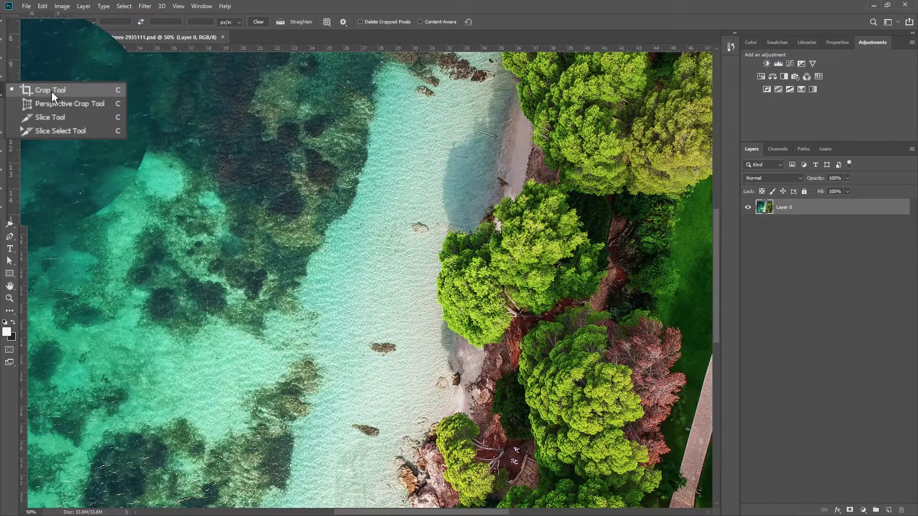
key(Escape)
scroll(349, 141, up, 3)
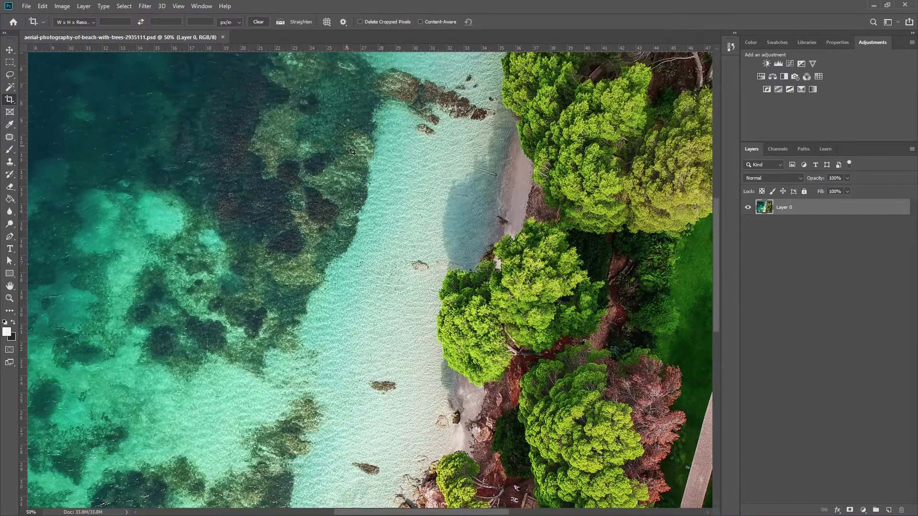
drag(718, 209, 722, 156)
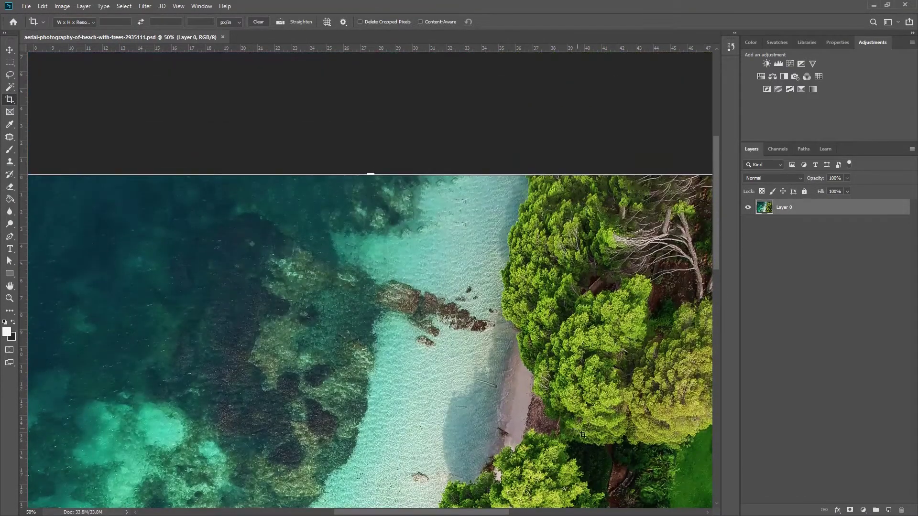
drag(492, 511, 412, 503)
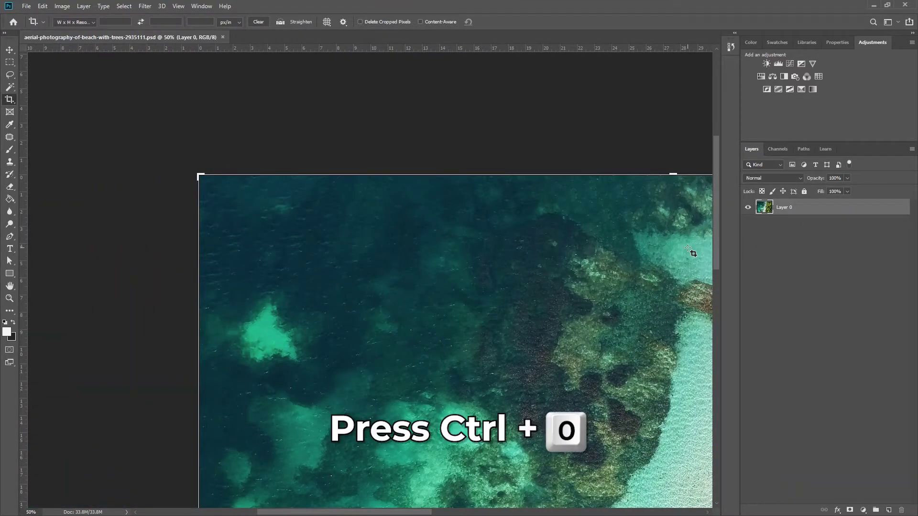
key(ctrl+0)
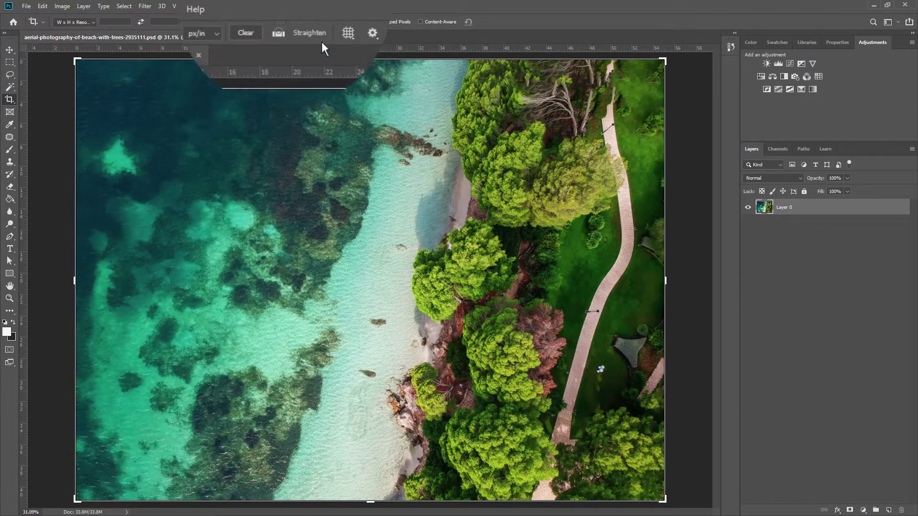
Level the beach photo about 10° using a Straighten line drawn along the shoreline
click(294, 34)
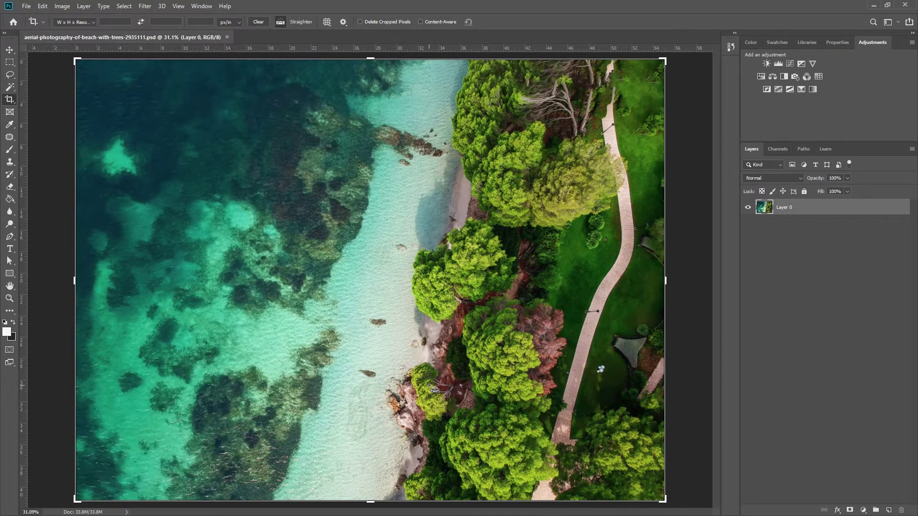
drag(428, 385, 460, 216)
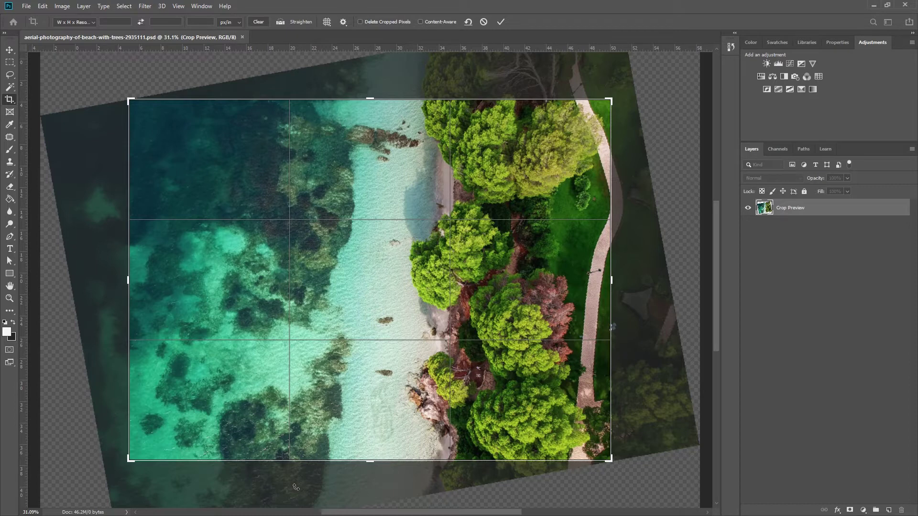
mouse_move(717, 278)
mouse_down()
mouse_move(718, 266)
mouse_move(724, 292)
mouse_move(724, 281)
mouse_up()
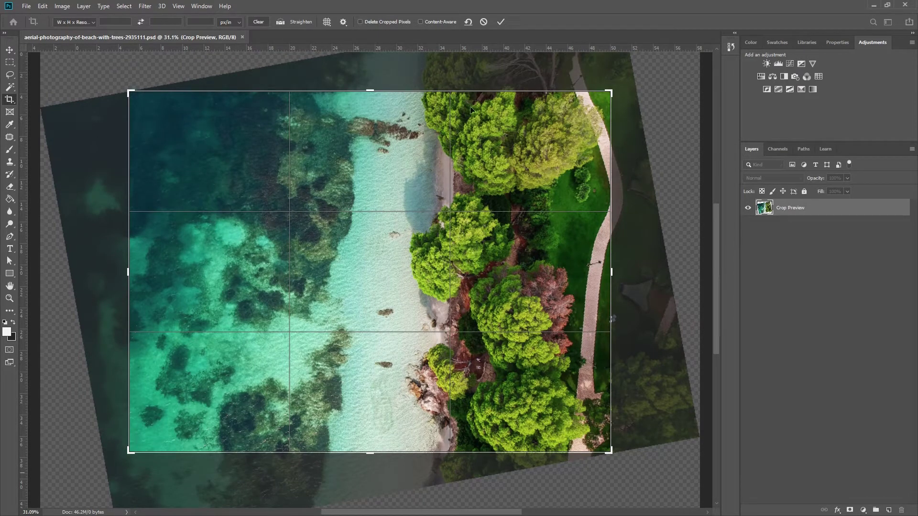
Enable Content-Aware and commit the crop so the blank corners get filled
click(424, 32)
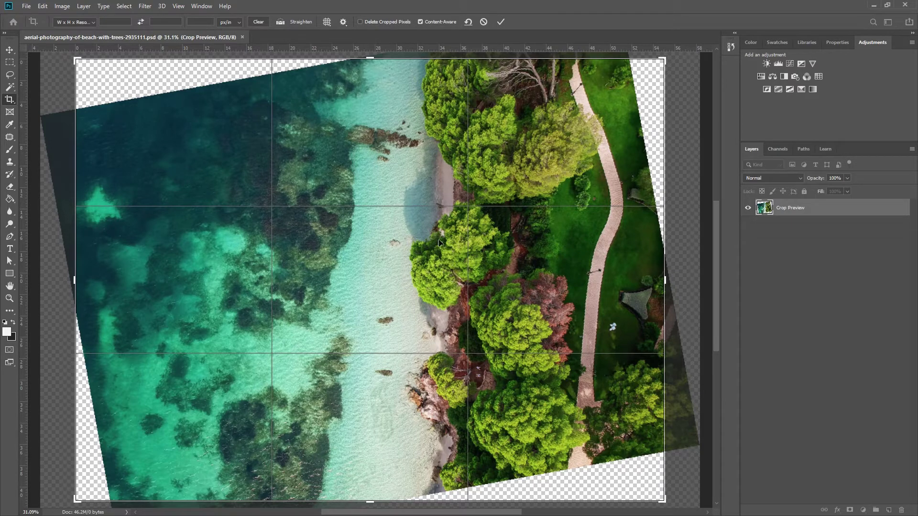
click(500, 22)
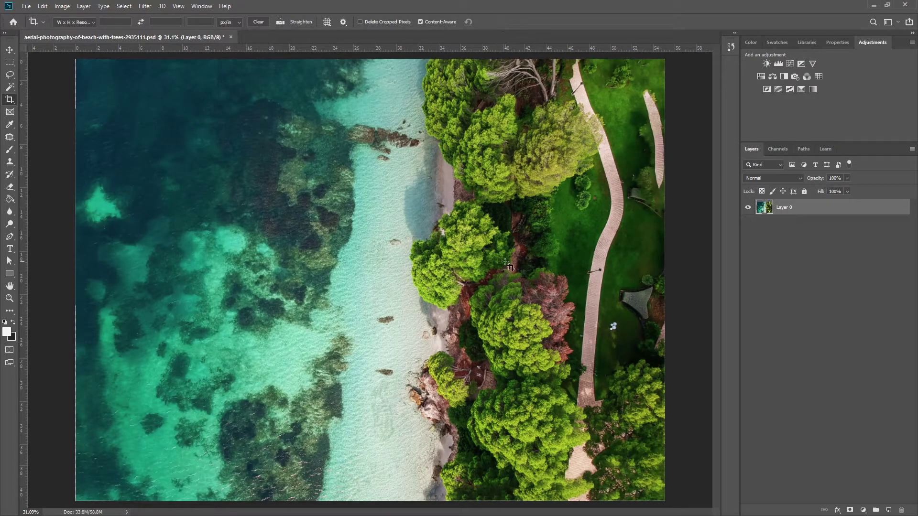
click(10, 49)
click(715, 245)
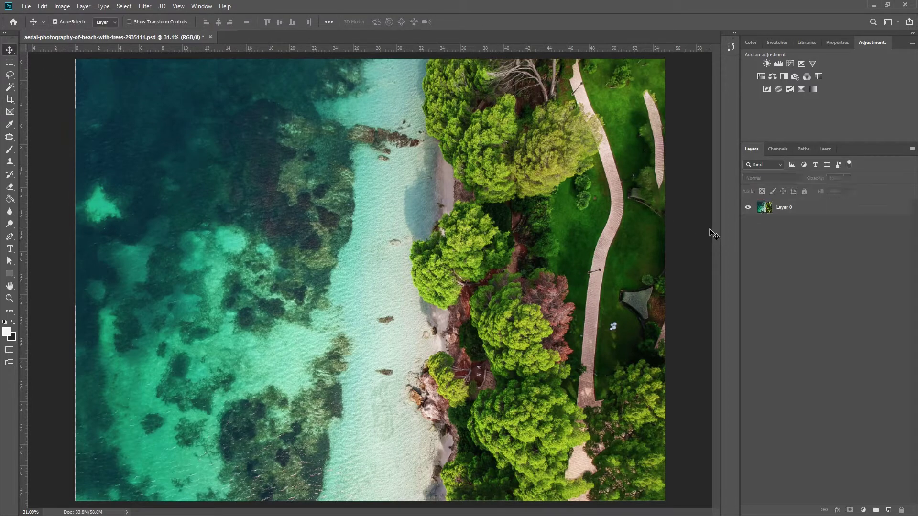
key(ctrl+plus)
drag(715, 235, 528, 482)
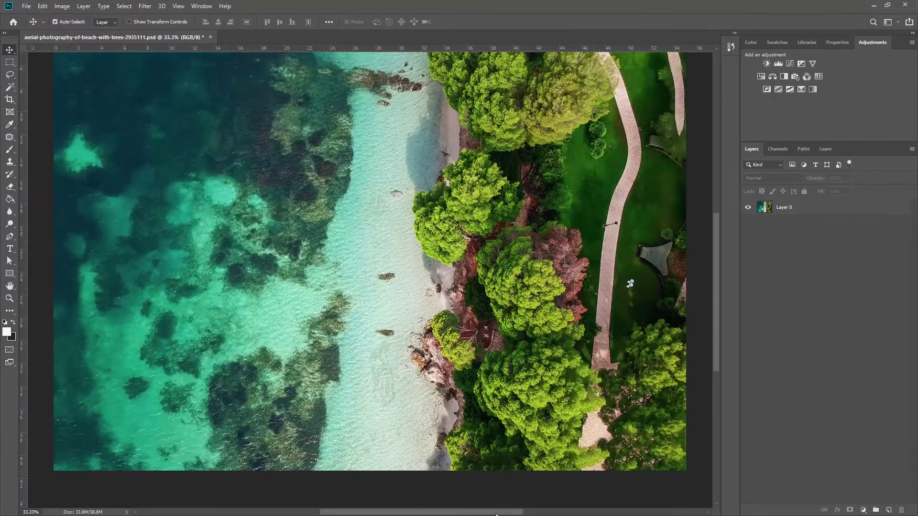
mouse_move(497, 511)
mouse_down()
mouse_move(444, 510)
mouse_move(498, 511)
mouse_up()
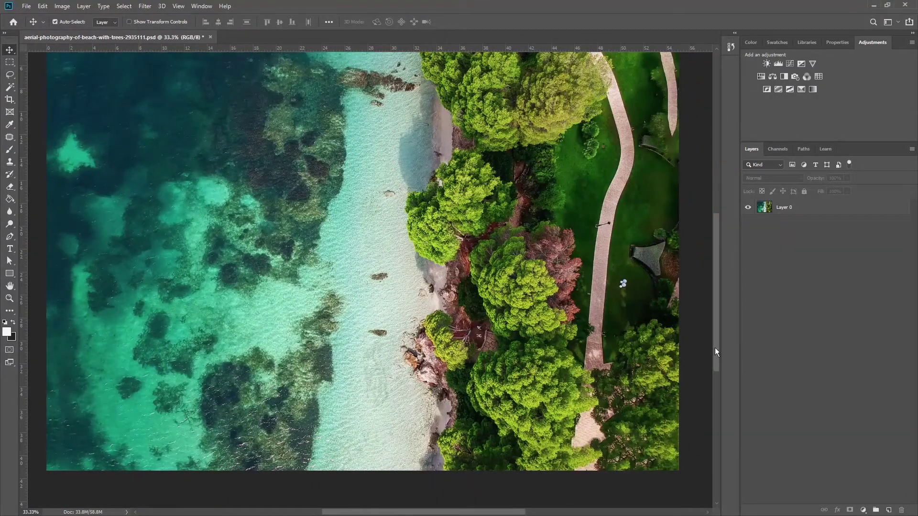
drag(715, 348, 713, 322)
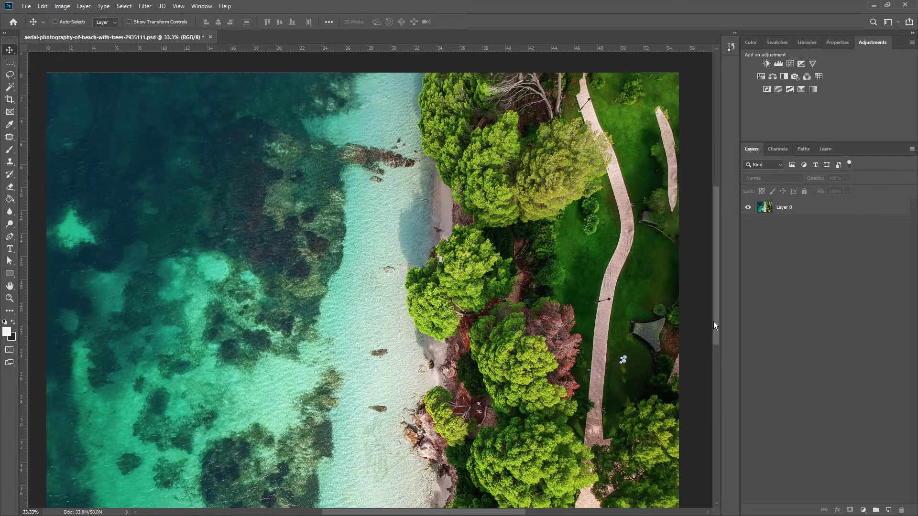
scroll(643, 257, down, 1)
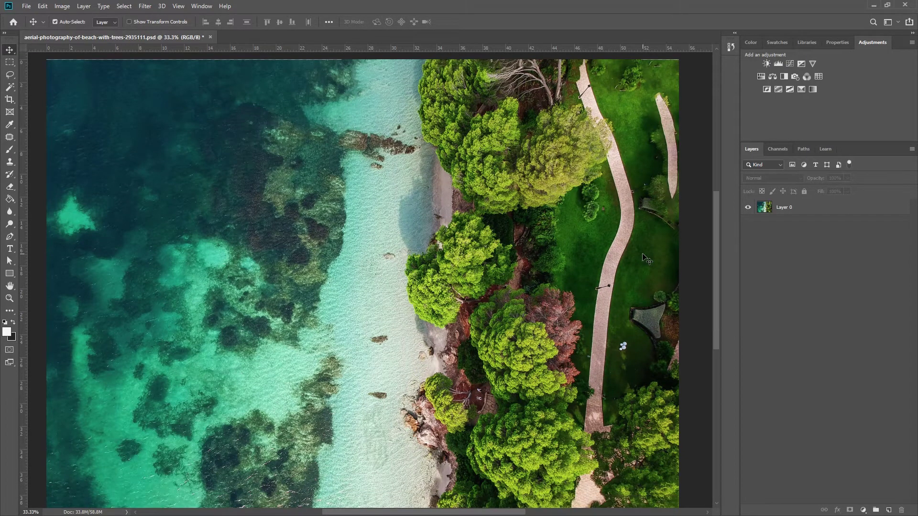
scroll(646, 259, down, 1)
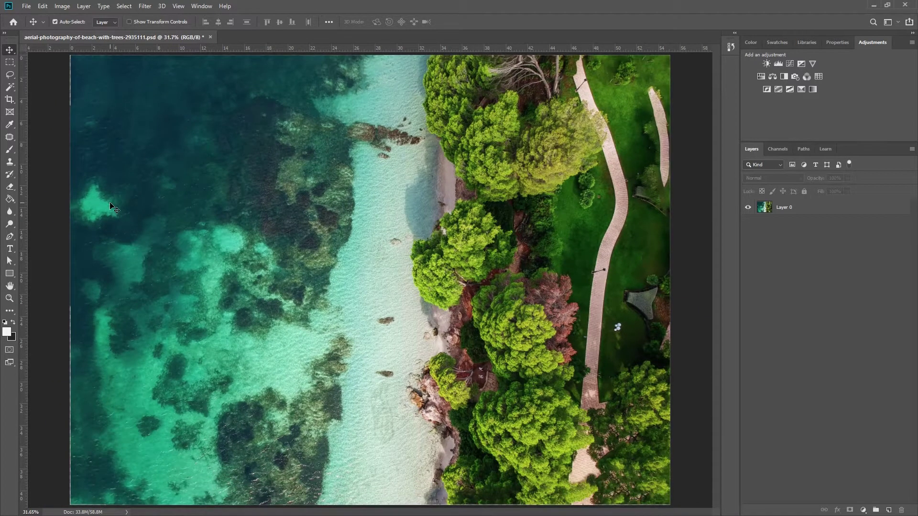
Raise the crop's bottom edge and commit a shorter crop of the photo
click(12, 100)
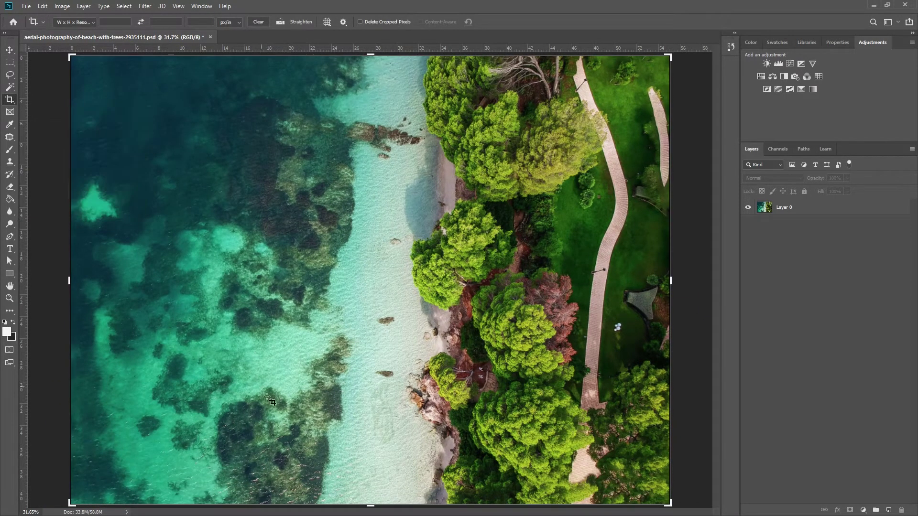
drag(366, 503, 378, 459)
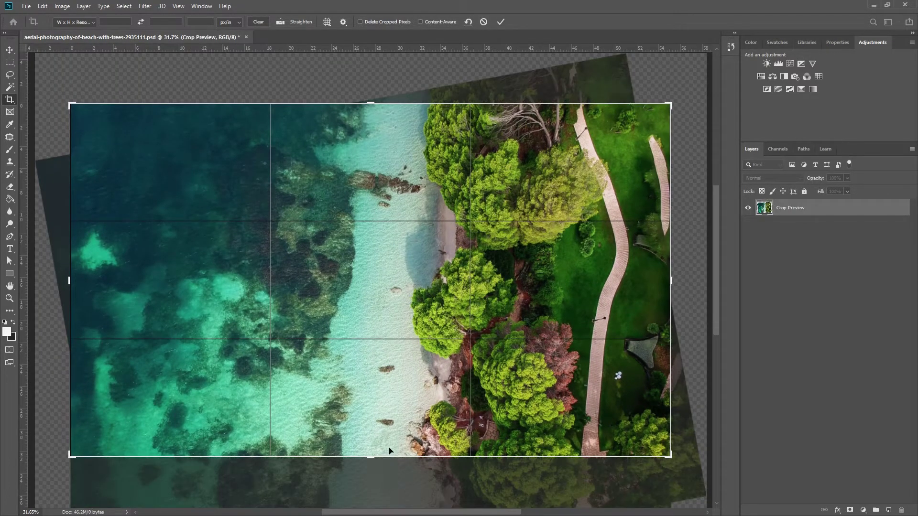
key(Return)
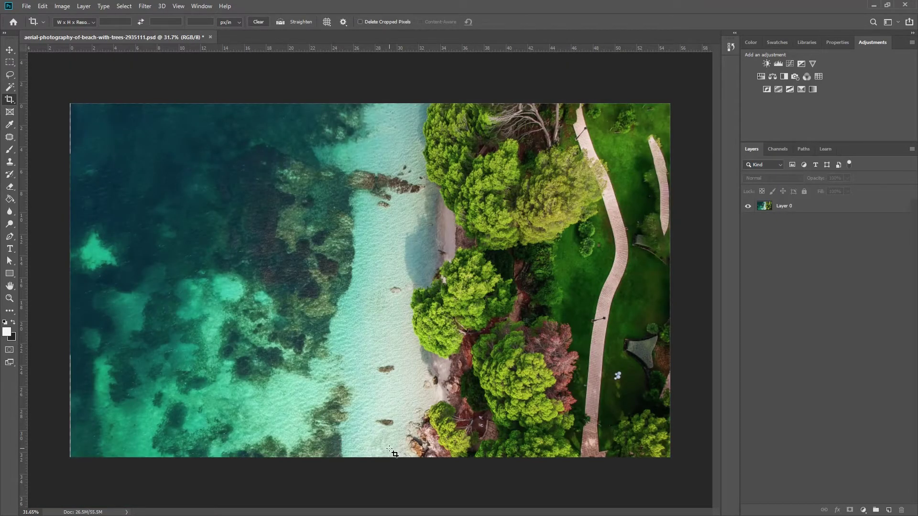
Extend the crop further down the straightened photo and commit the taller frame
click(391, 452)
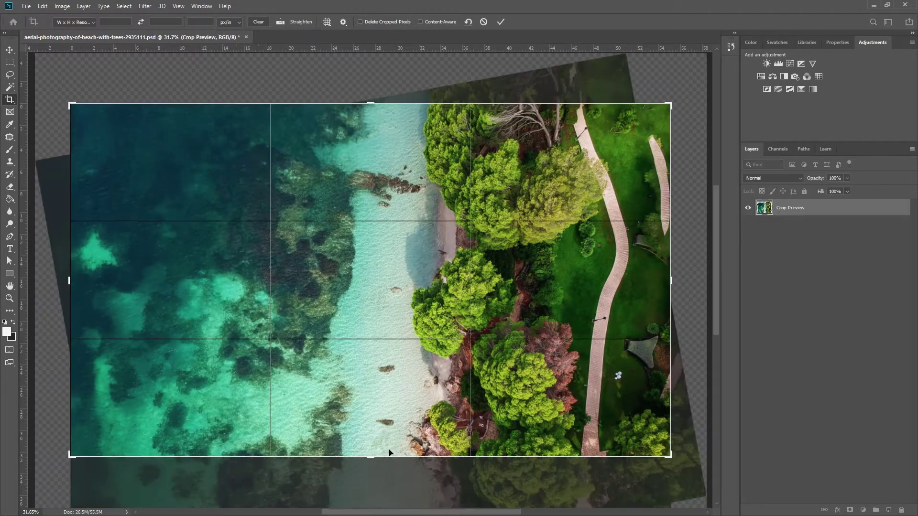
drag(383, 458, 380, 502)
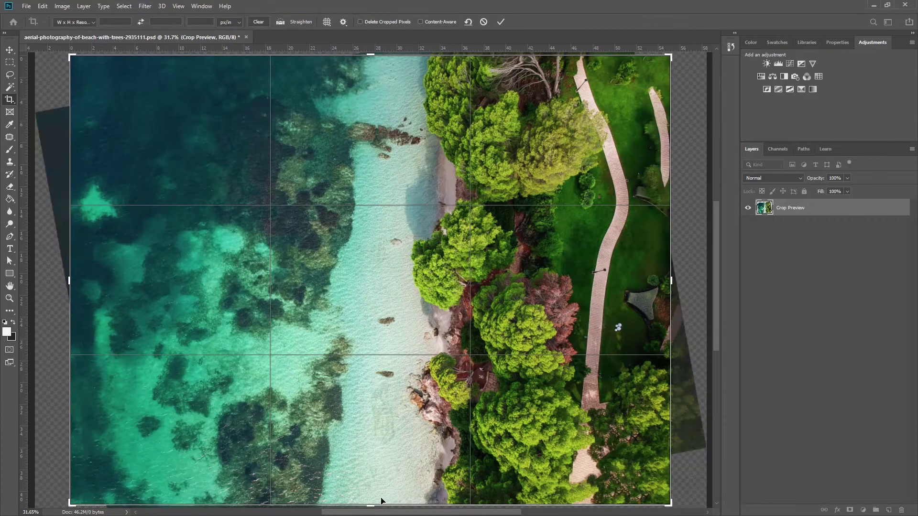
key(Return)
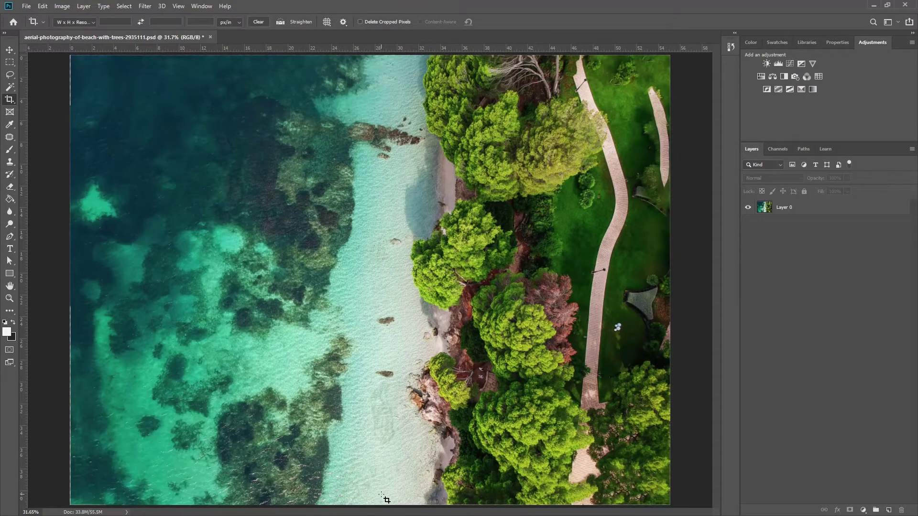
click(473, 256)
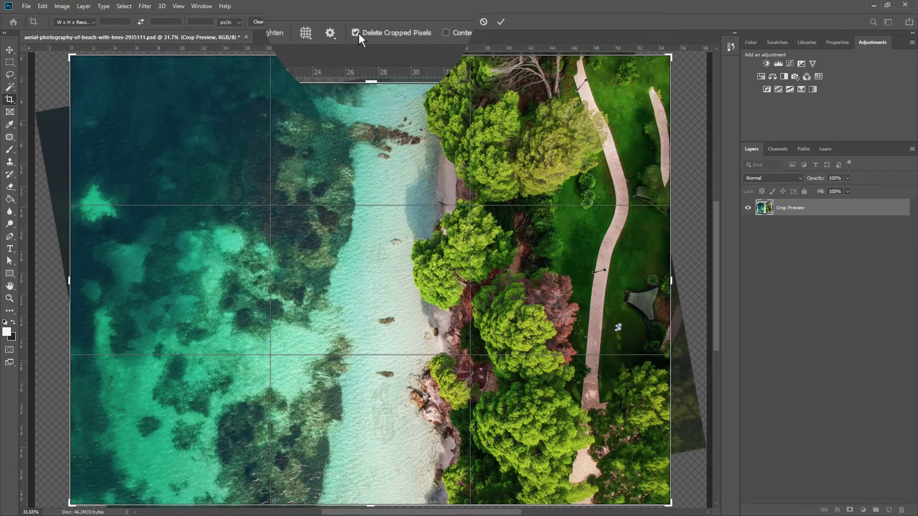
Raise the crop's bottom edge and commit a shorter landscape frame
drag(372, 503, 384, 460)
key(ctrl+r)
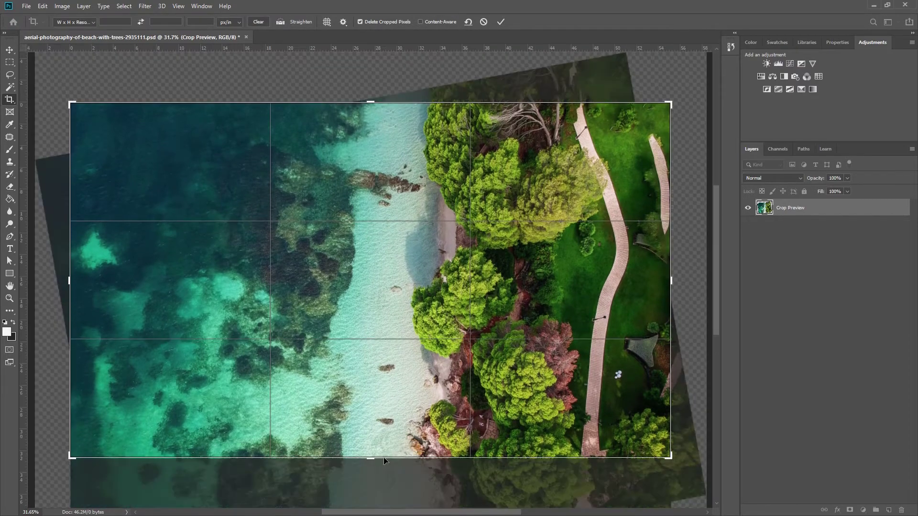
key(Return)
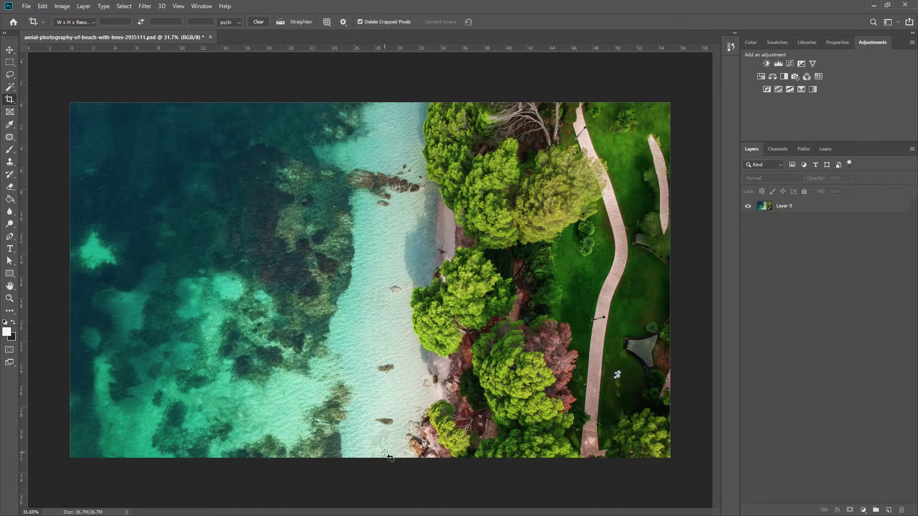
Extend the crop below the photo to add a transparent strip, then fit the canvas
click(388, 455)
mouse_move(378, 458)
mouse_down()
mouse_move(381, 506)
mouse_move(381, 476)
mouse_up()
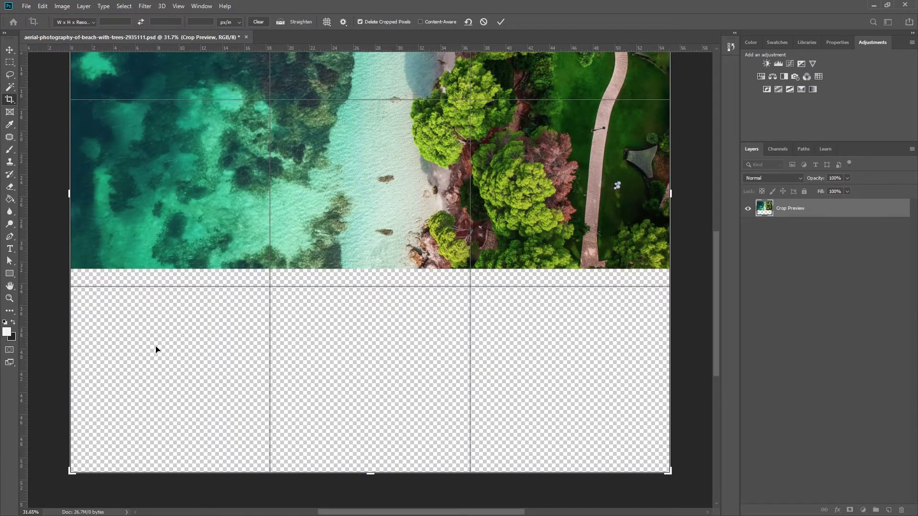
key(Return)
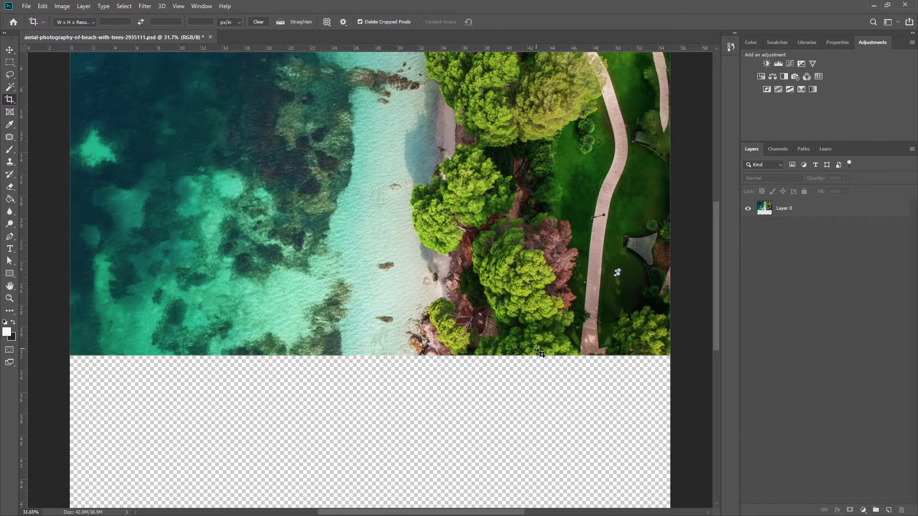
key(ctrl+0)
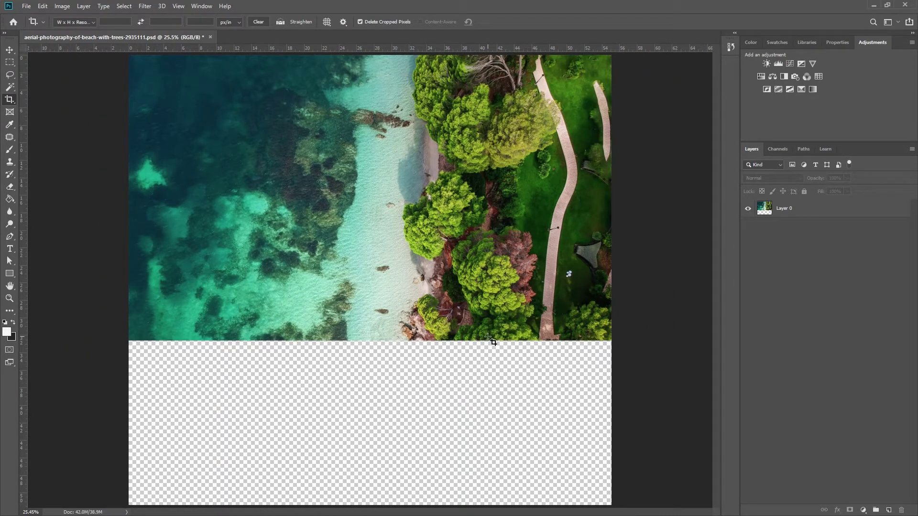
Pull the crop's bottom up to the photo's edge and commit, removing the transparent strip
click(365, 497)
drag(364, 498, 371, 340)
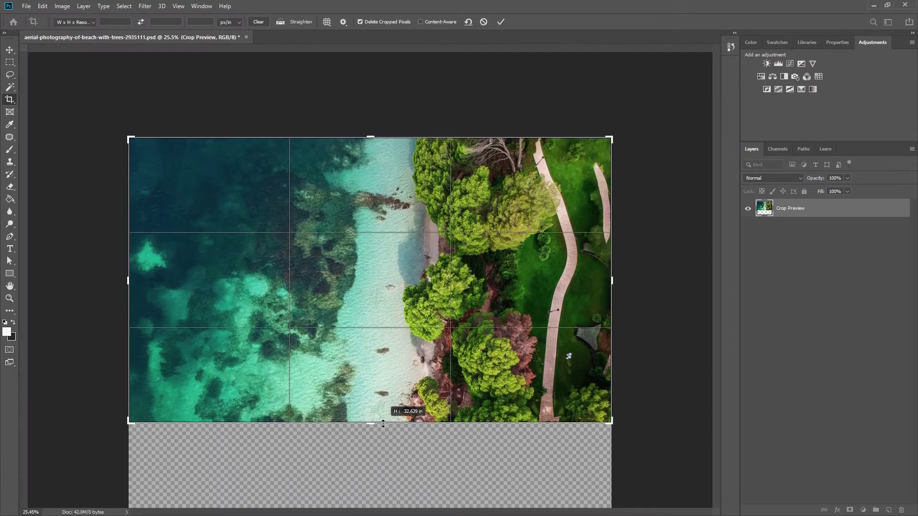
click(498, 23)
Draw a smaller crop around the shoreline, beach and trees, adjust its framing, and commit
drag(214, 191, 526, 364)
mouse_move(440, 294)
mouse_down()
mouse_move(361, 280)
mouse_move(513, 309)
mouse_move(520, 249)
mouse_move(466, 244)
mouse_move(415, 255)
mouse_move(360, 286)
mouse_move(402, 324)
mouse_move(437, 332)
mouse_move(397, 314)
mouse_move(390, 230)
mouse_move(400, 231)
mouse_up()
drag(207, 196, 182, 177)
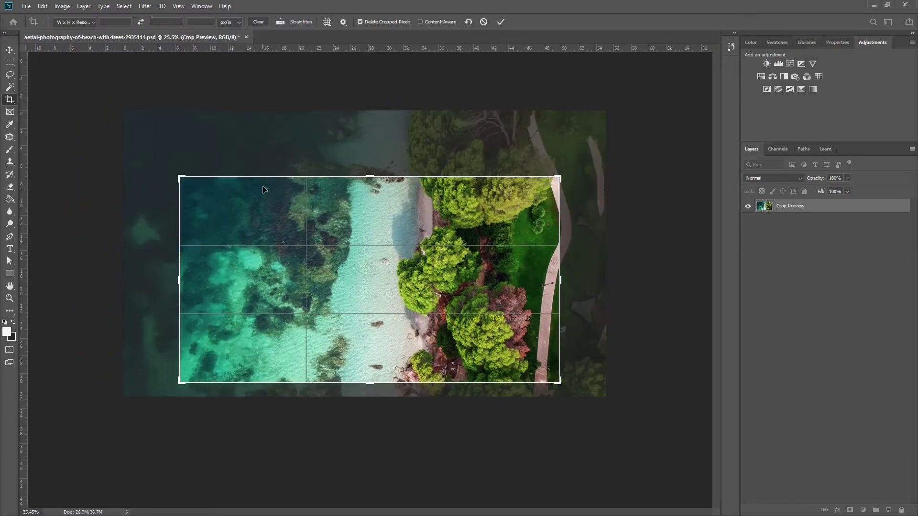
mouse_move(350, 285)
mouse_down()
mouse_move(273, 274)
mouse_move(344, 305)
mouse_move(346, 297)
mouse_up()
key(Return)
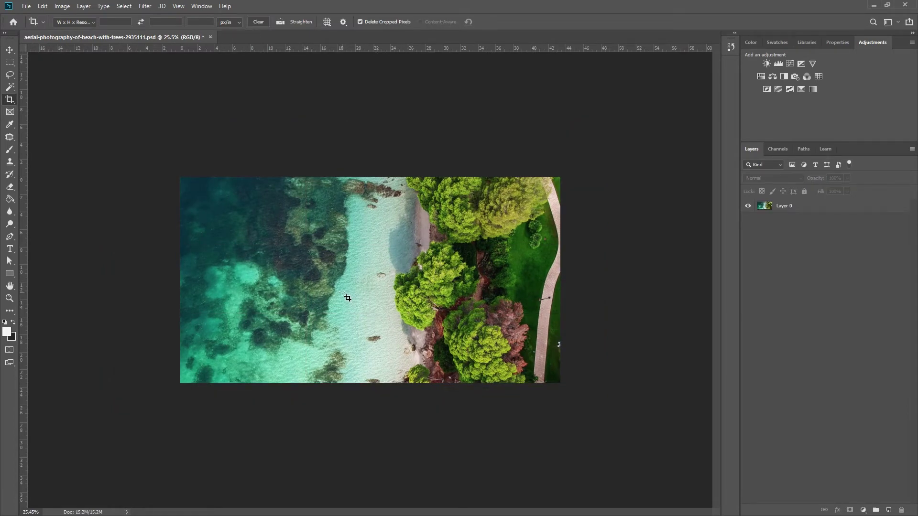
Set the crop preset to W x H x Resolution with 200 in width and 300 in height
click(9, 50)
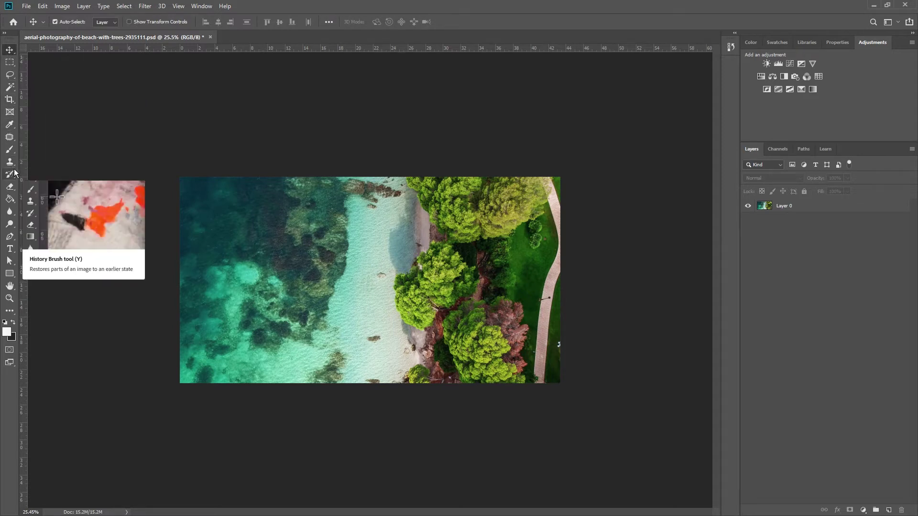
key(c)
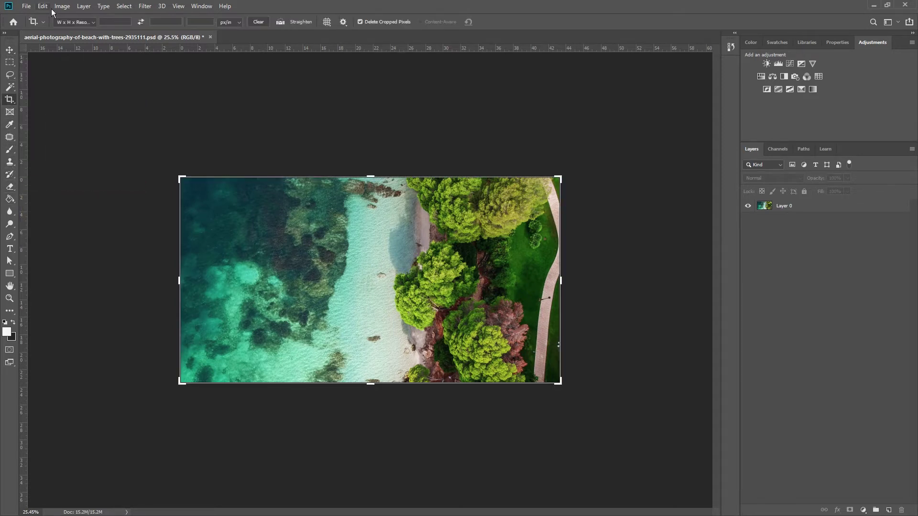
click(76, 18)
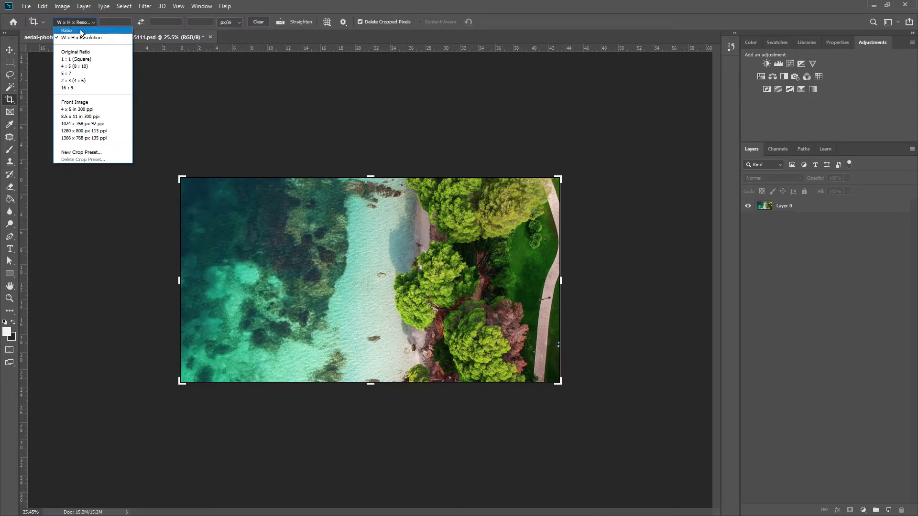
click(81, 38)
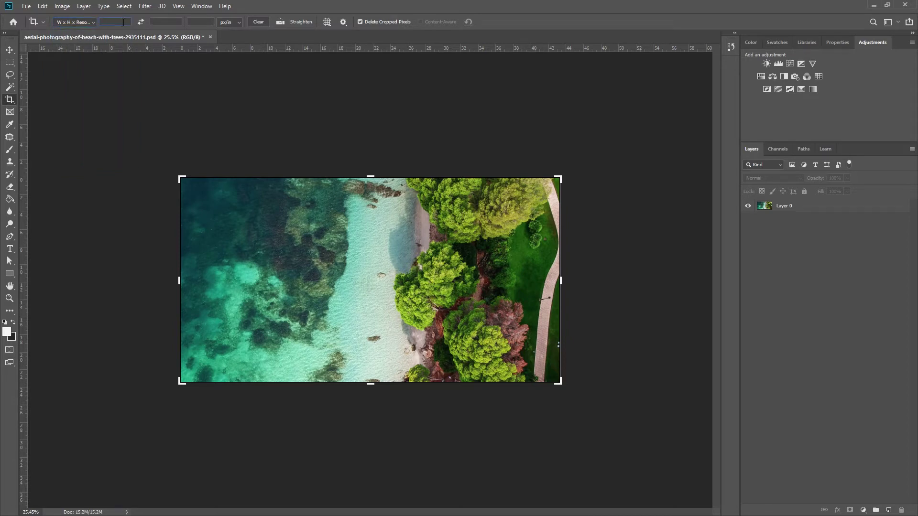
click(124, 22)
text(200)
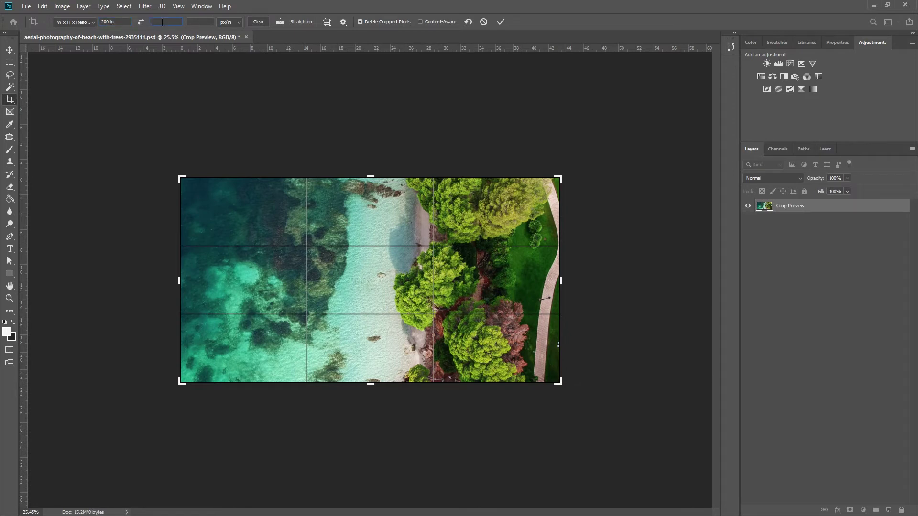
text(300)
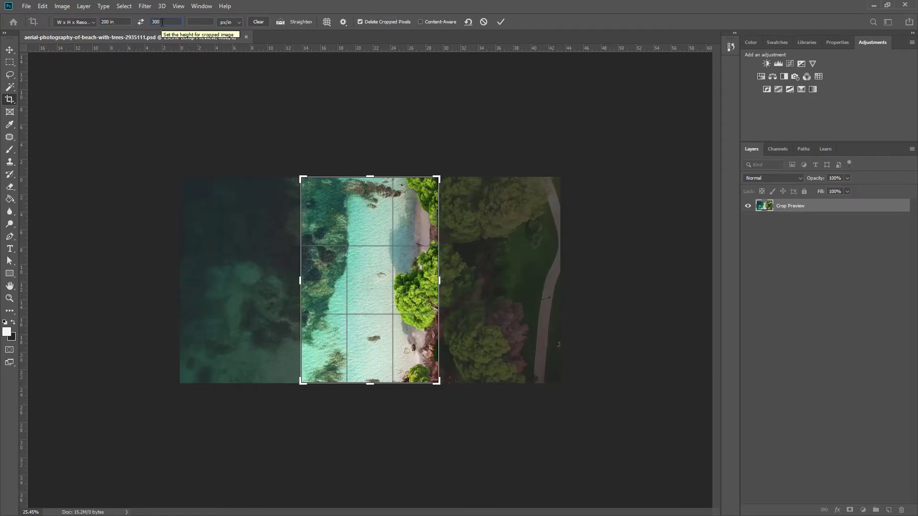
key(Return)
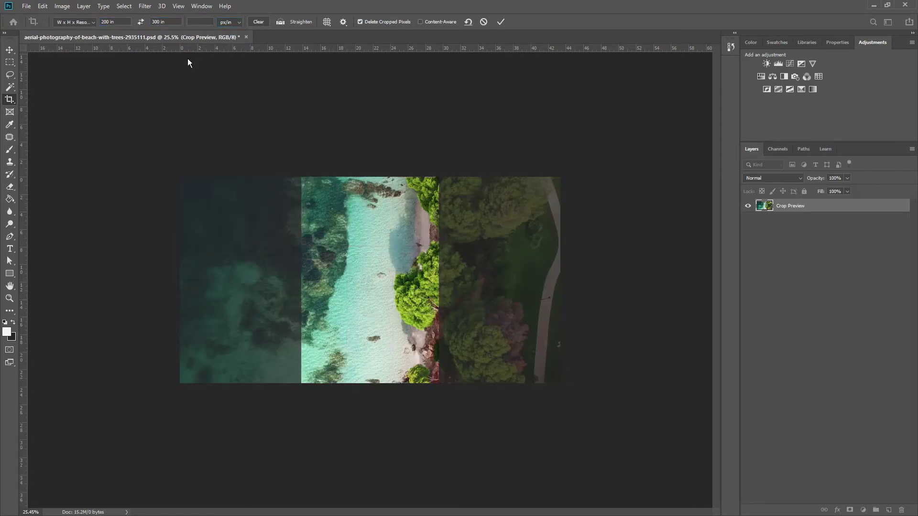
Commit a 300 x 200 in landscape crop extending past the beach slice with an even transparent border
click(310, 190)
drag(300, 177, 171, 148)
drag(583, 413, 646, 442)
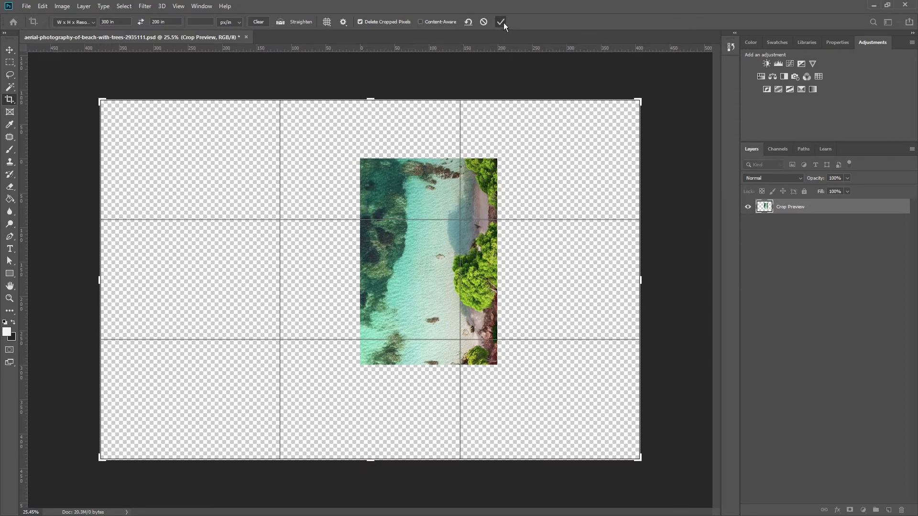
drag(640, 101, 652, 85)
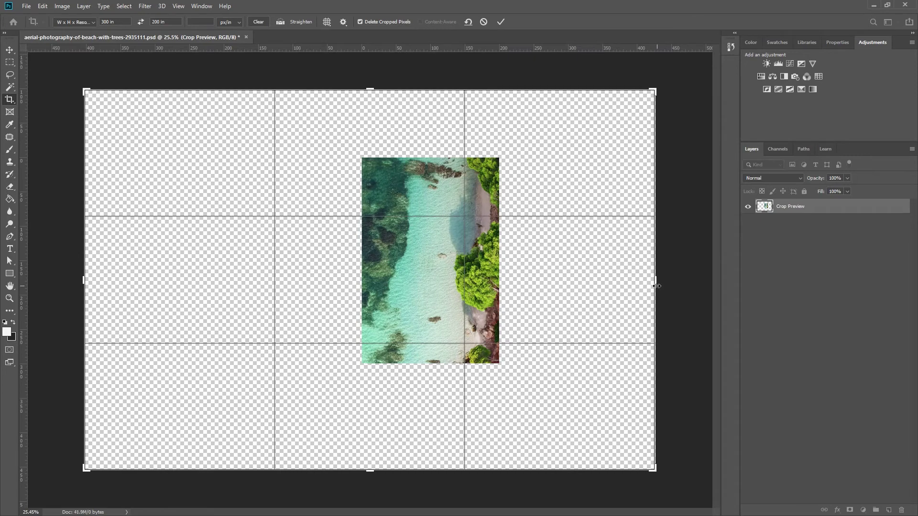
drag(657, 286, 611, 282)
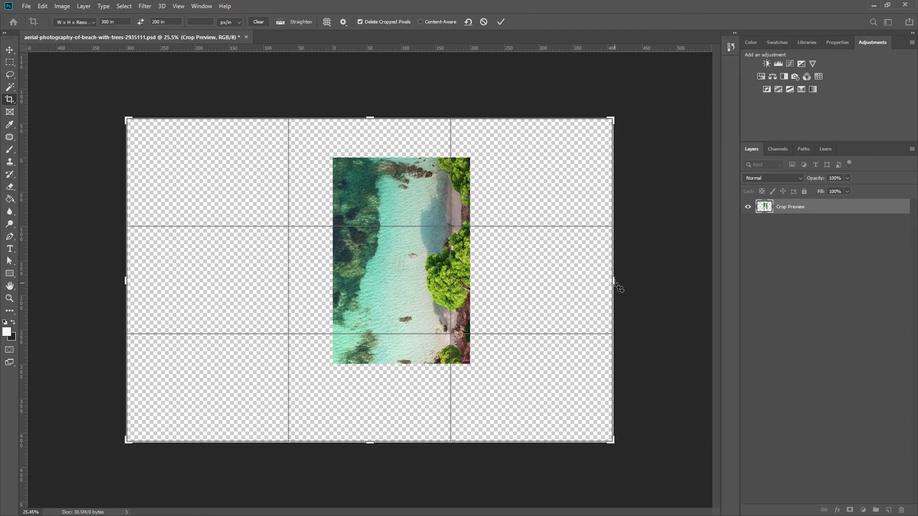
key(Return)
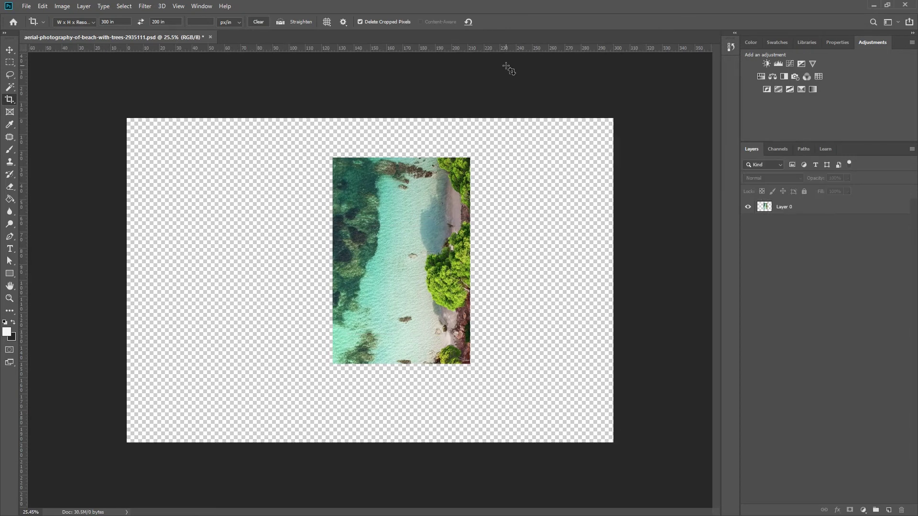